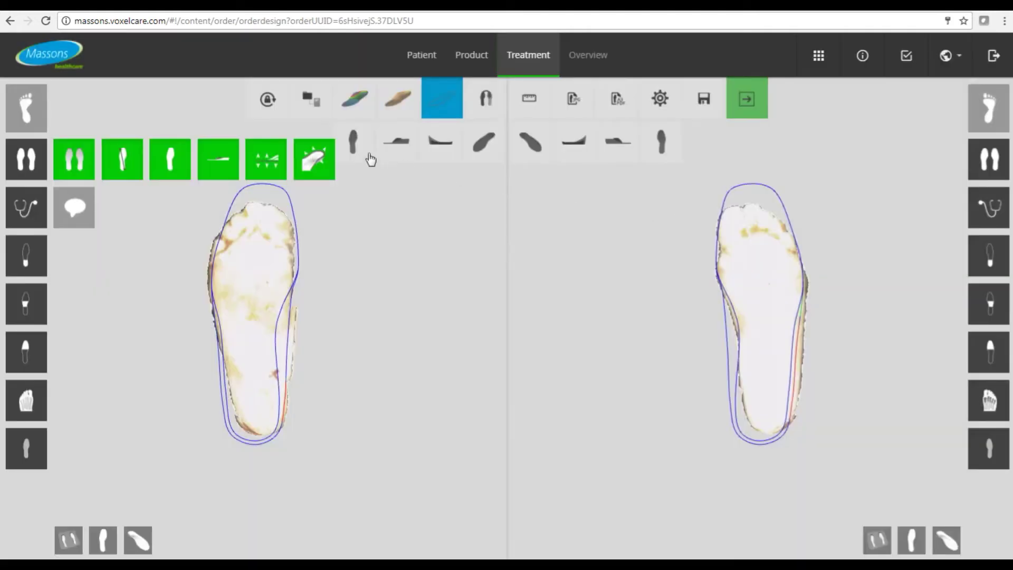
# Set the insole cup to High and check the left insole's cup profile from the rear view
pyautogui.click(219, 161)
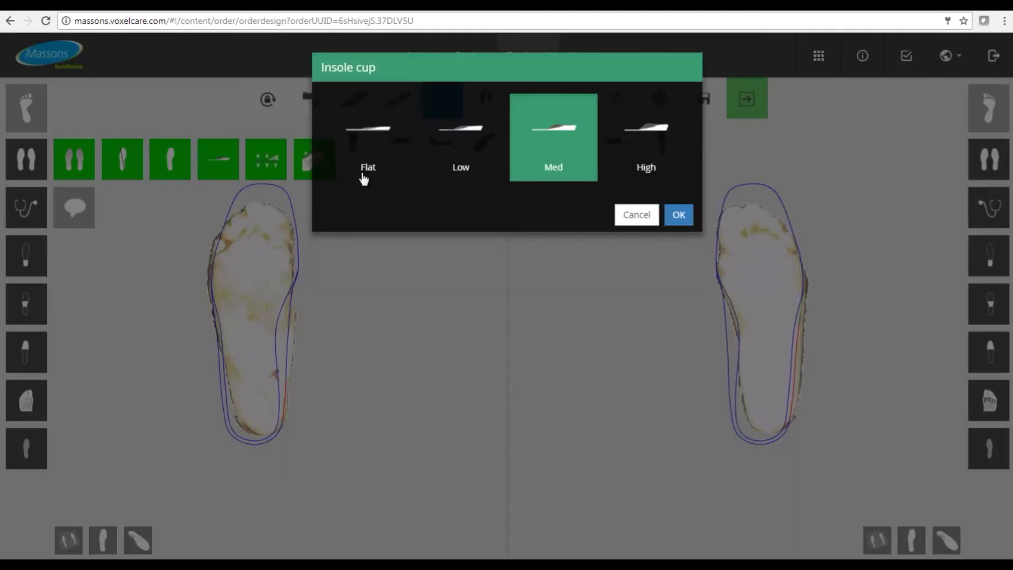
pyautogui.click(648, 166)
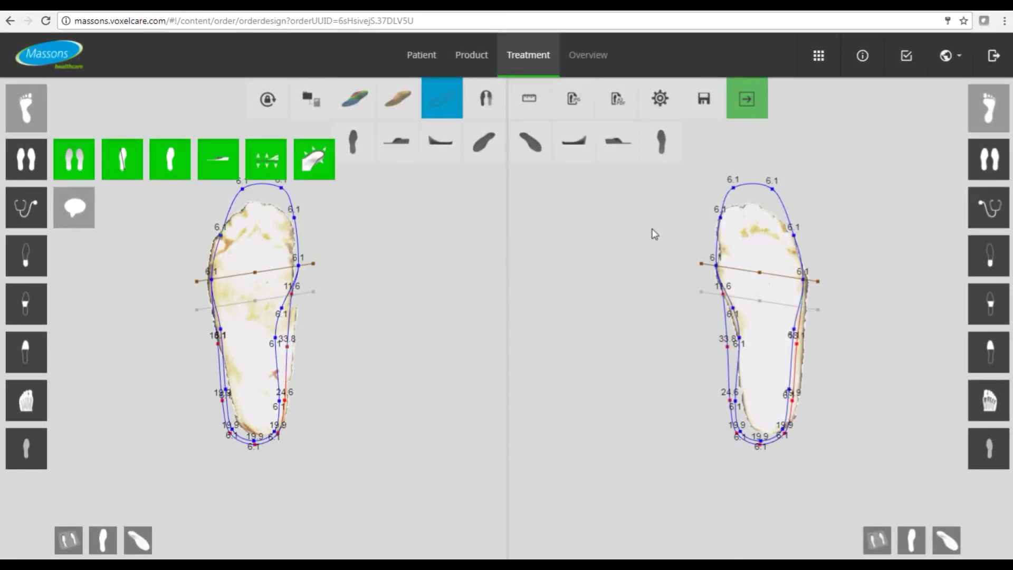
pyautogui.click(438, 151)
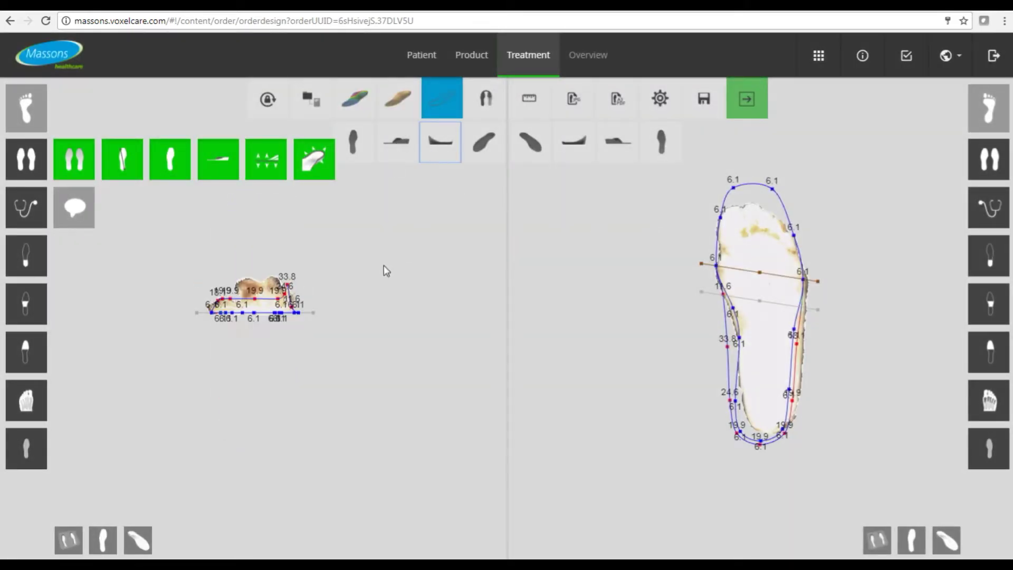
pyautogui.scroll(5, 264, 303)
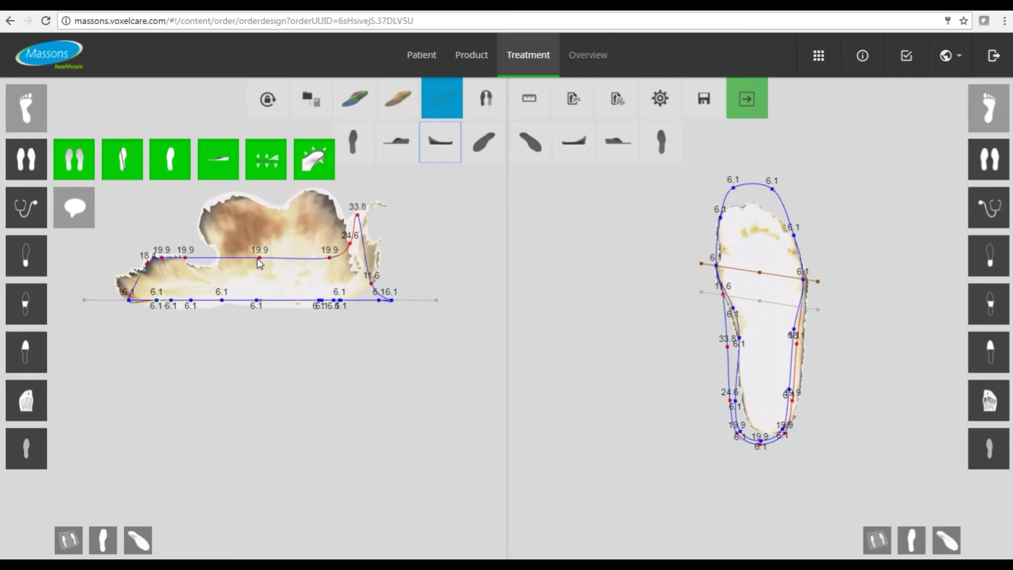
pyautogui.scroll(-5, 264, 267)
pyautogui.click(357, 154)
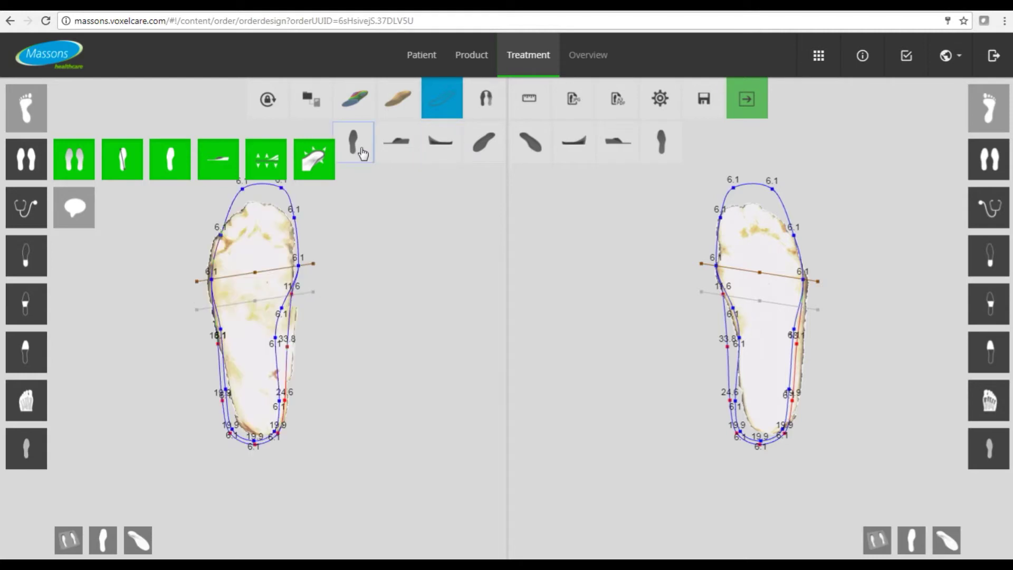
# Set the insole thickness to 2 and accept a border thickness of 1
pyautogui.click(279, 164)
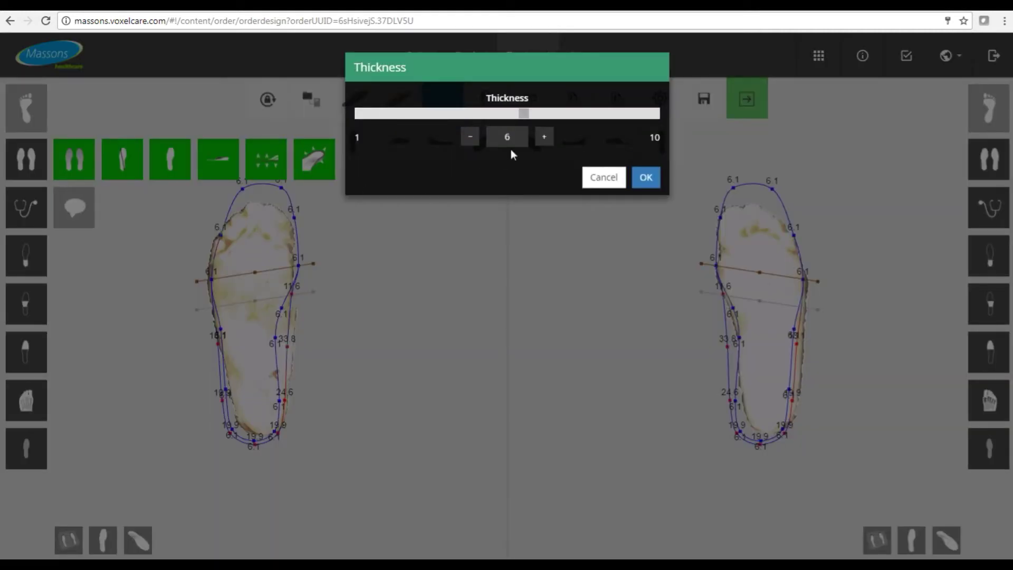
pyautogui.click(524, 139)
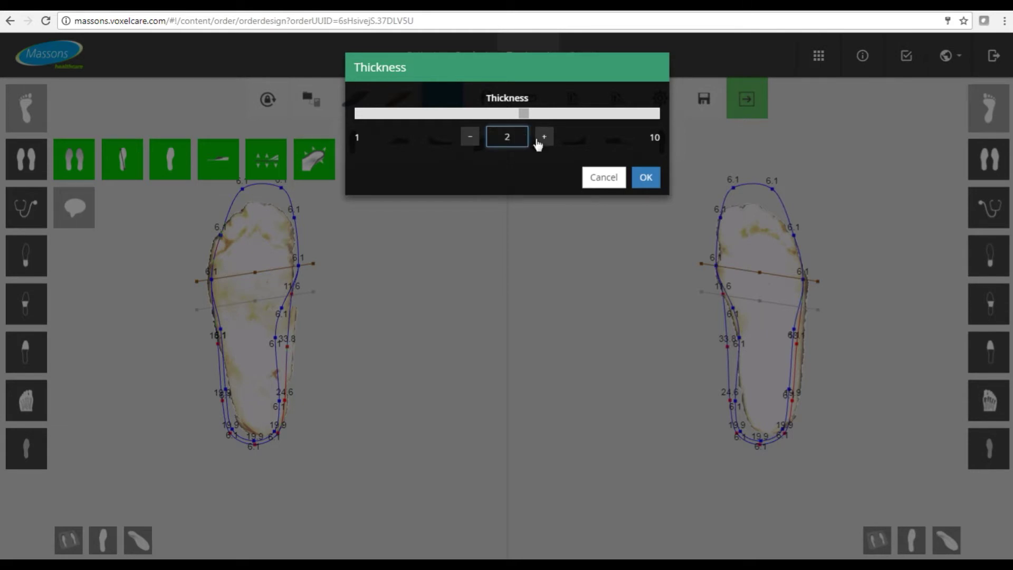
pyautogui.click(649, 180)
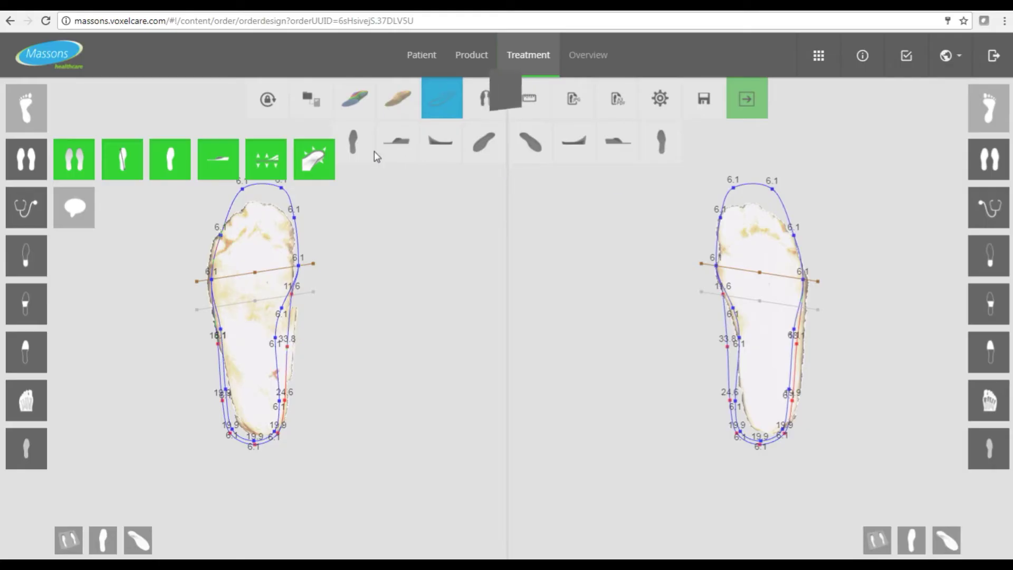
pyautogui.click(313, 160)
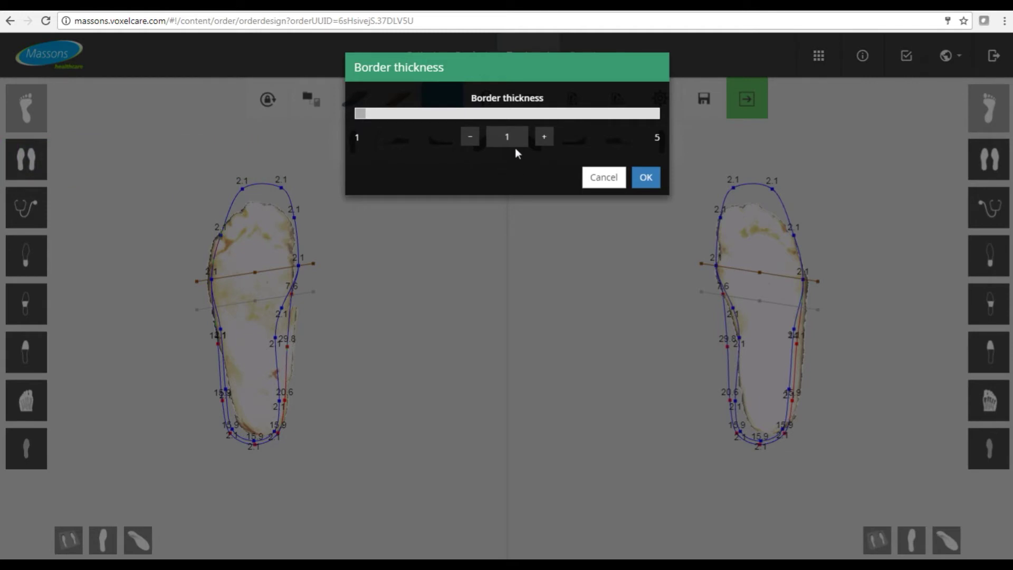
pyautogui.click(647, 180)
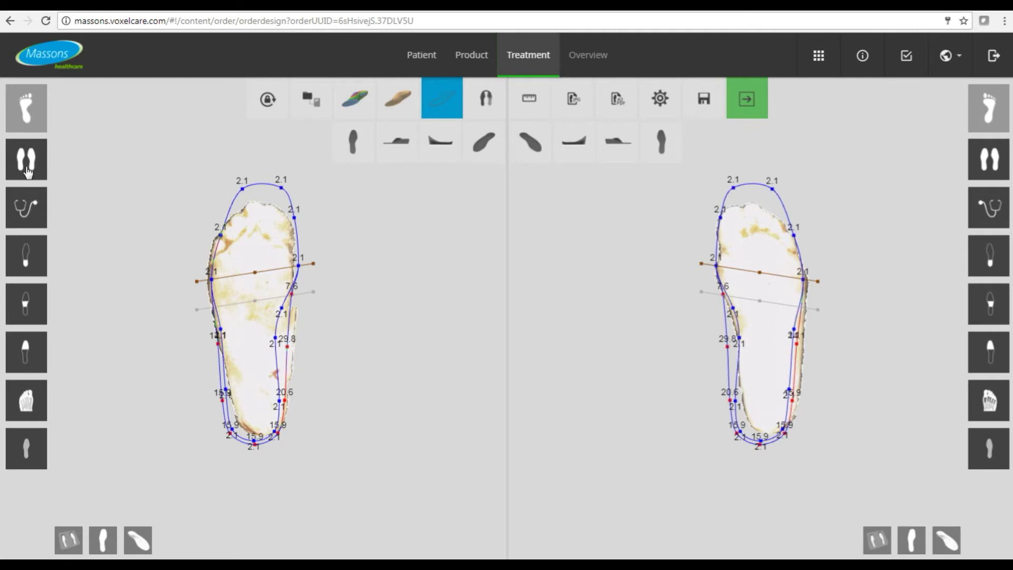
# Add an insole remark beginning "Blue EVA half covered blk dry feet" and ending with the poron specification
pyautogui.moveTo(25, 167)
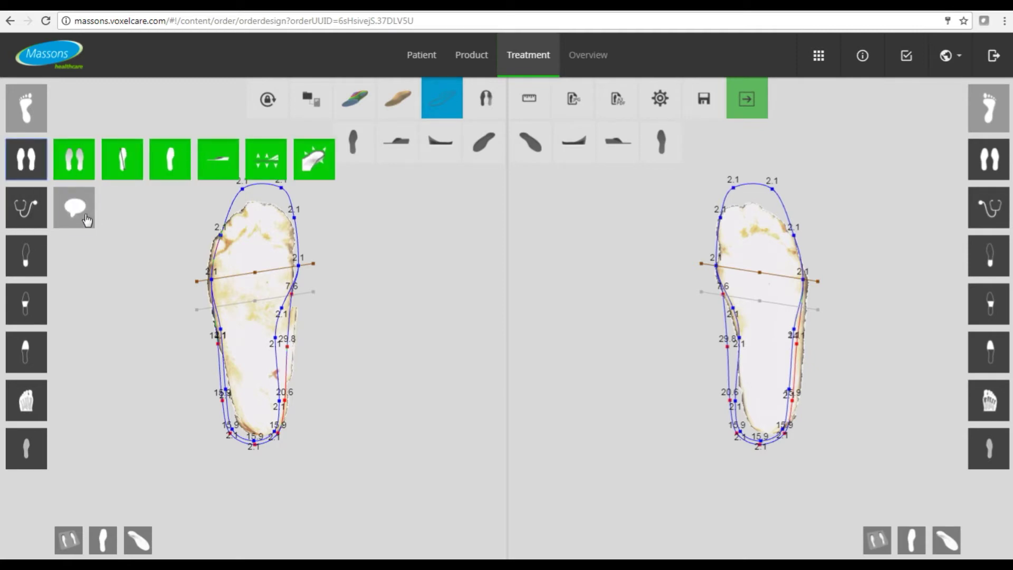
pyautogui.click(87, 219)
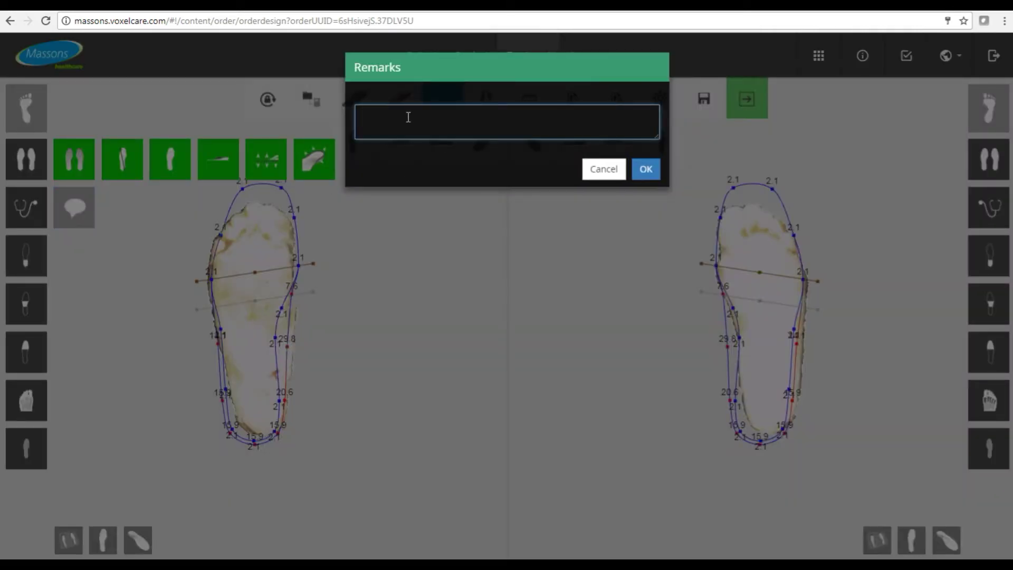
pyautogui.write('Blue E')
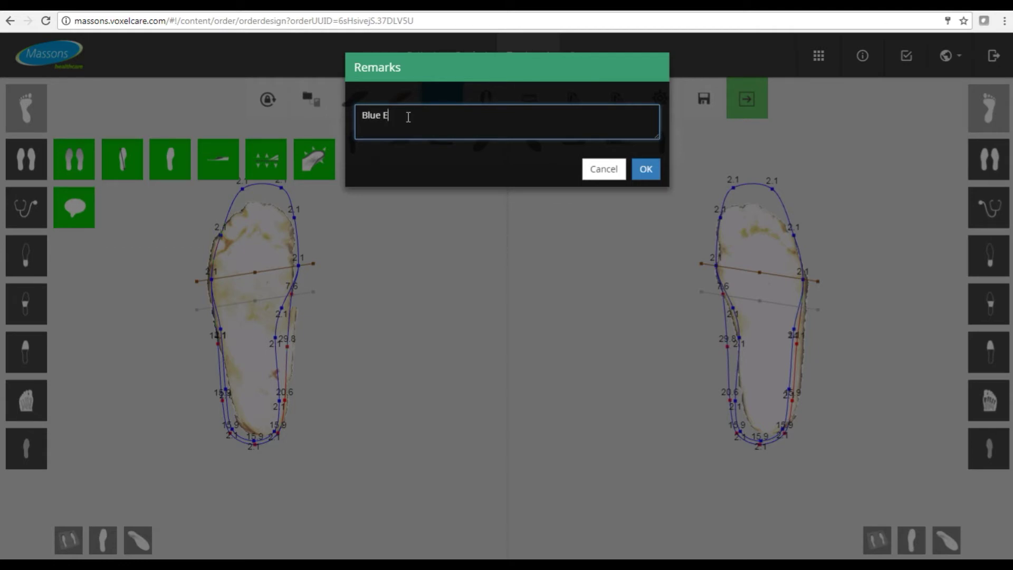
pyautogui.write('VA half covered blk dry feet')
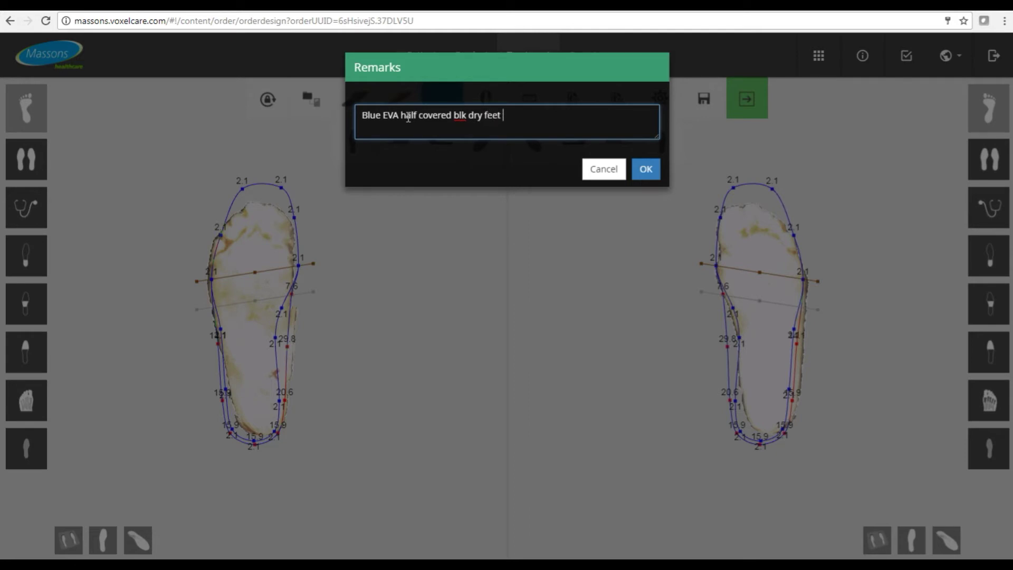
pyautogui.write('m poron')
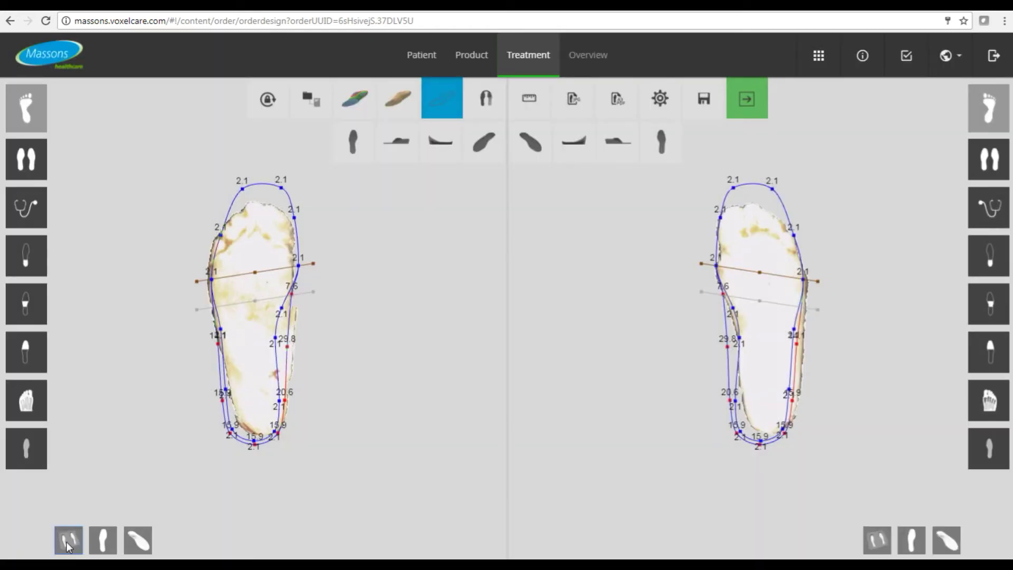
# Show the left foot alone and move and rotate its scan to line up with the insole outline
pyautogui.click(67, 542)
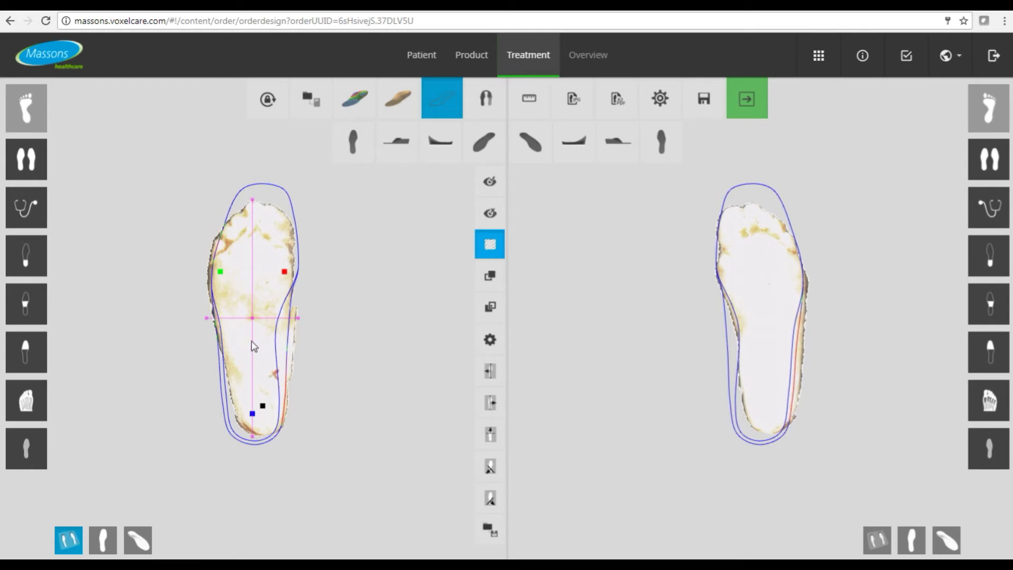
pyautogui.scroll(4, 260, 390)
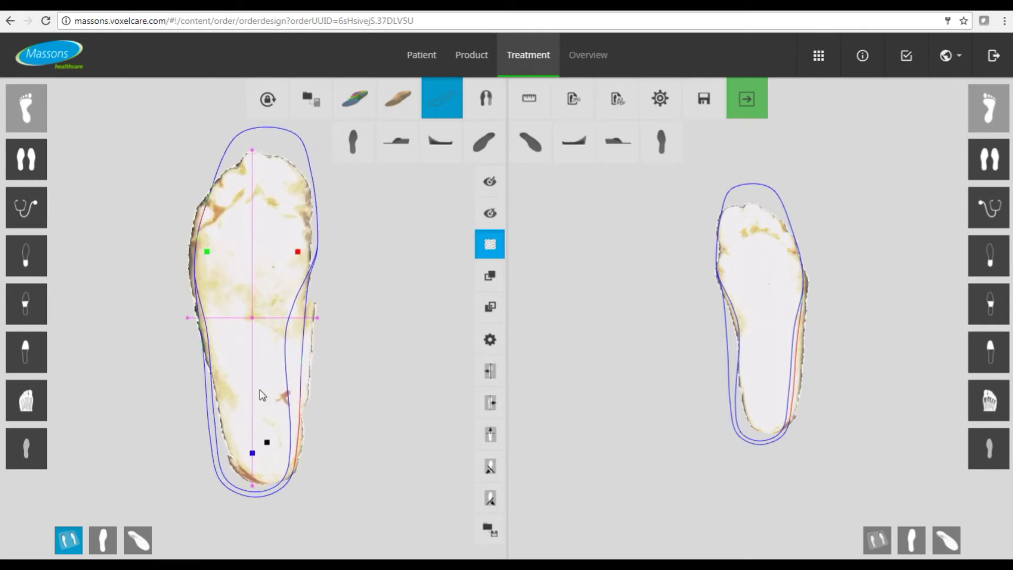
pyautogui.click(42, 117)
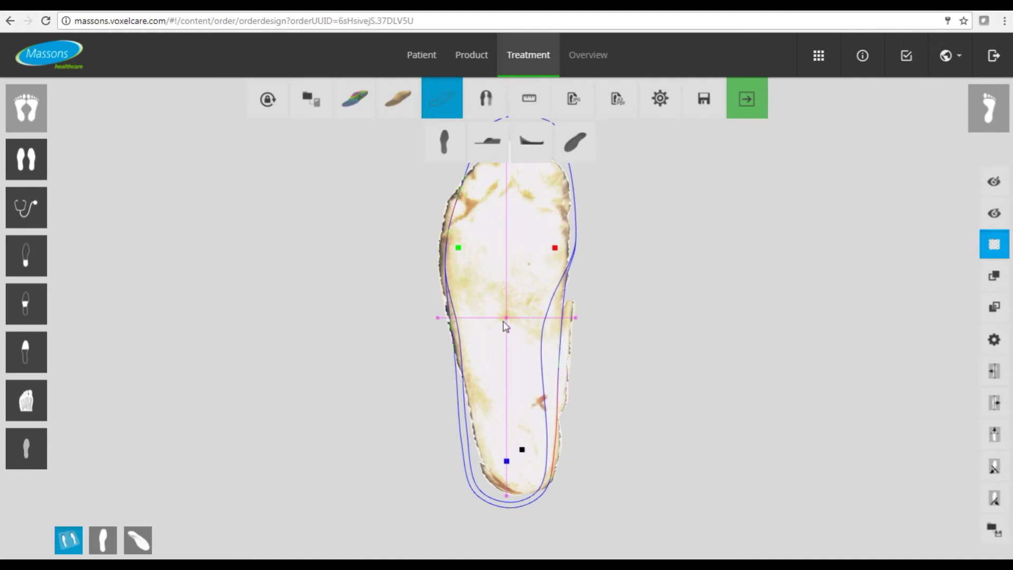
pyautogui.moveTo(507, 322); pyautogui.dragTo(500, 339)
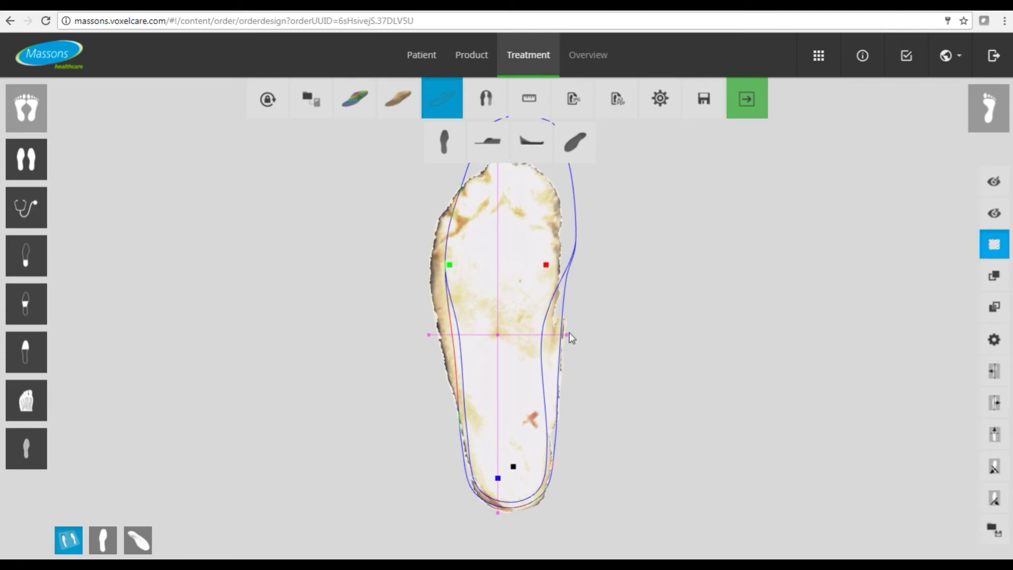
pyautogui.moveTo(569, 342); pyautogui.dragTo(568, 347)
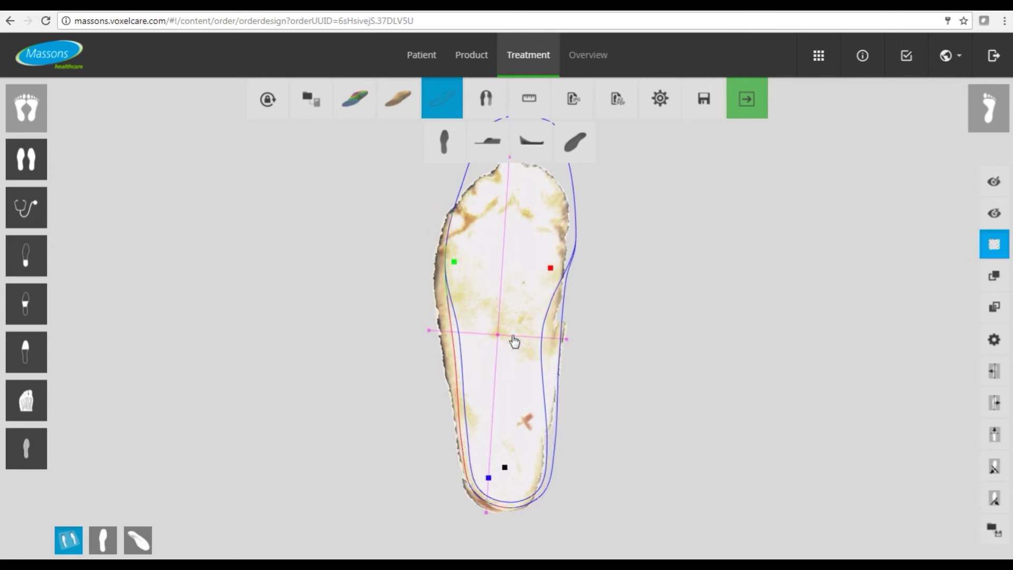
pyautogui.moveTo(500, 336); pyautogui.dragTo(506, 335)
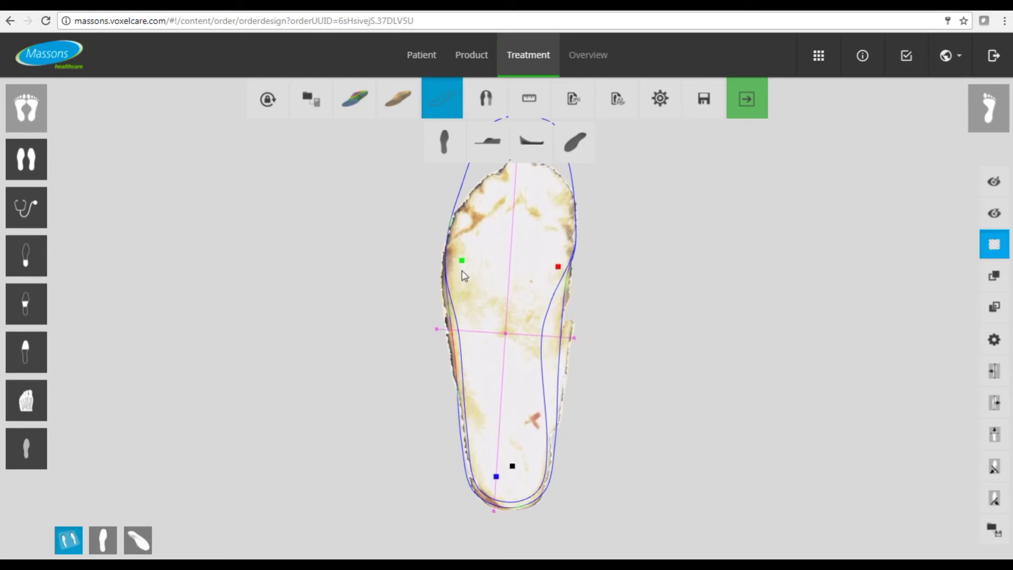
# Reposition the left scan's forefoot and heel landmarks and rotate the scan slightly to re-centre the heel in the outline
pyautogui.moveTo(462, 262); pyautogui.dragTo(461, 265)
pyautogui.moveTo(559, 264); pyautogui.dragTo(547, 269)
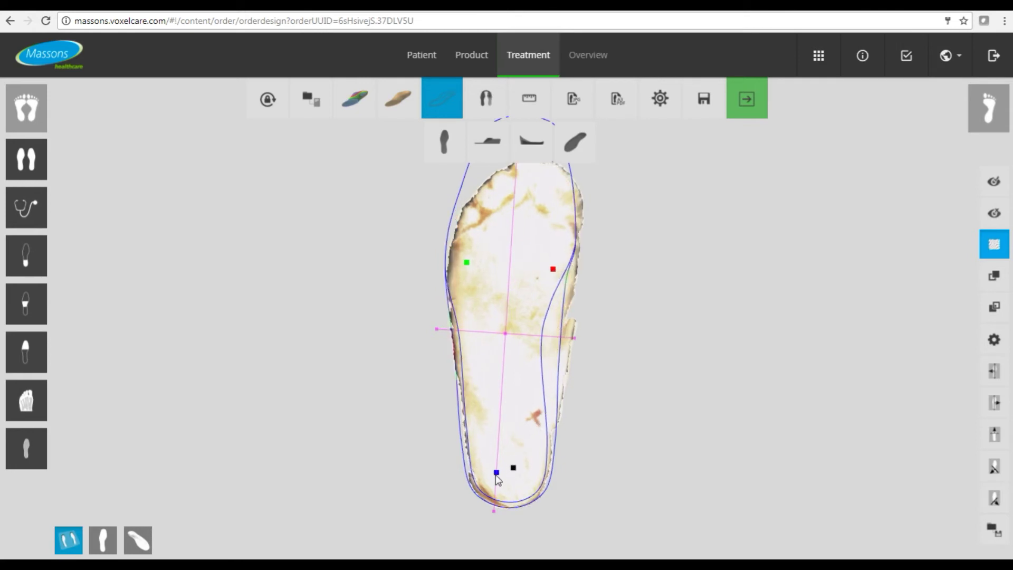
pyautogui.moveTo(497, 474); pyautogui.dragTo(511, 477)
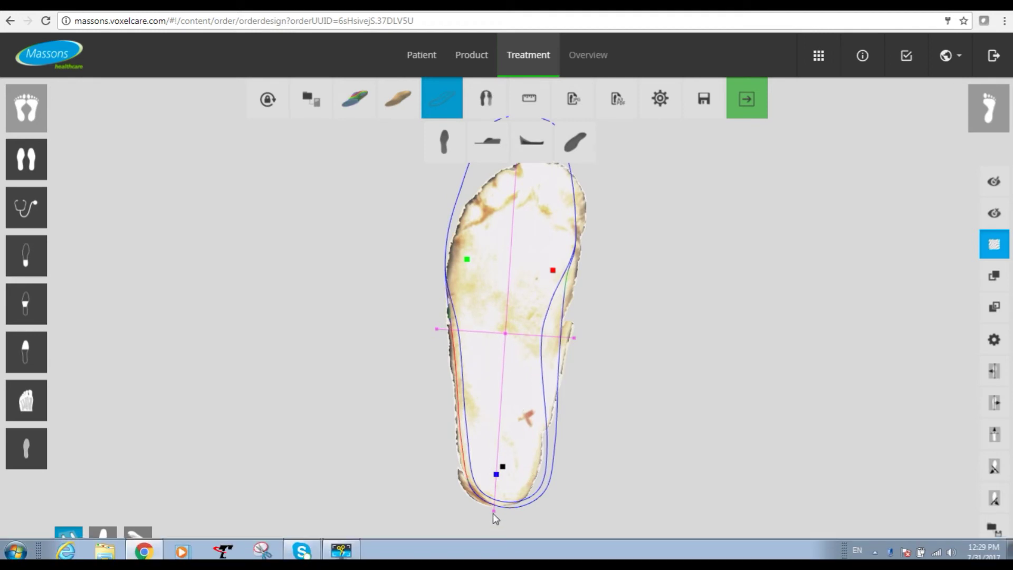
pyautogui.moveTo(494, 515); pyautogui.dragTo(504, 514)
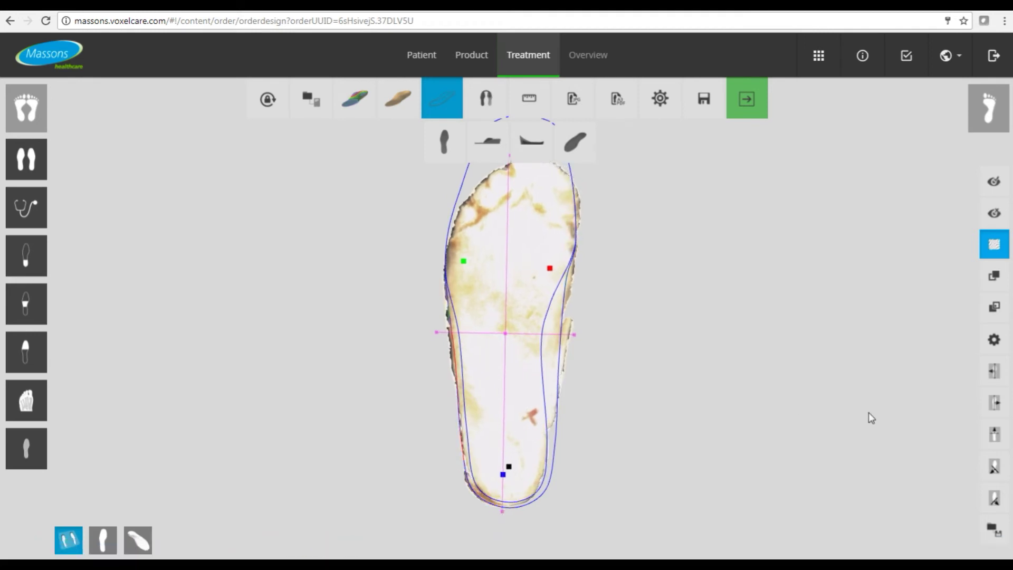
# Using the colour height map, centre the left heel landmark on the heel and straighten the scan within the outline
pyautogui.click(993, 245)
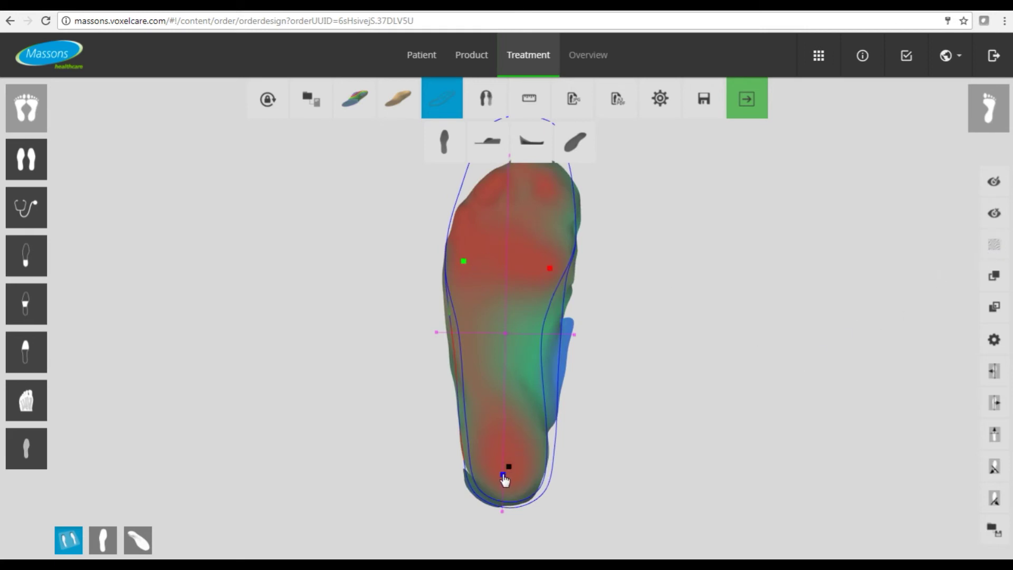
pyautogui.moveTo(503, 475); pyautogui.dragTo(507, 468)
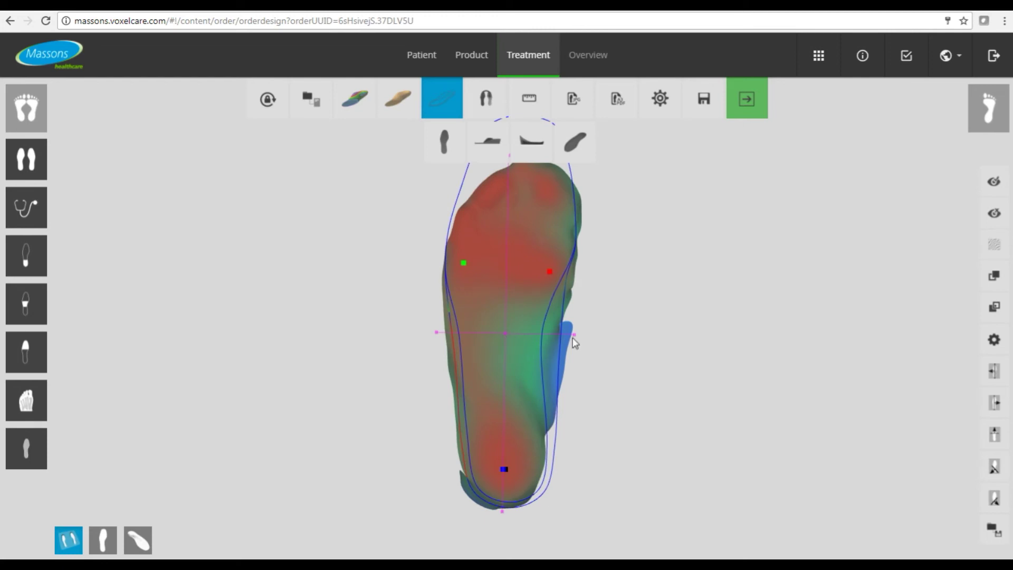
pyautogui.moveTo(574, 335); pyautogui.dragTo(575, 332)
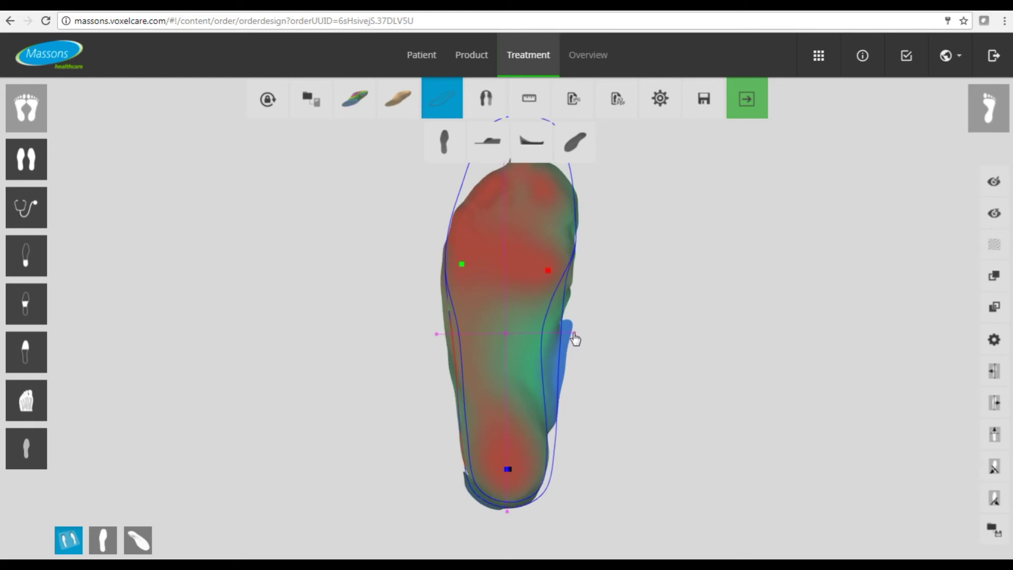
# Examine how the left scan's heel and forefoot sit within the insole outline
pyautogui.scroll(2, 523, 507)
pyautogui.moveTo(522, 503); pyautogui.dragTo(520, 309, button='right')
pyautogui.scroll(1, 523, 342)
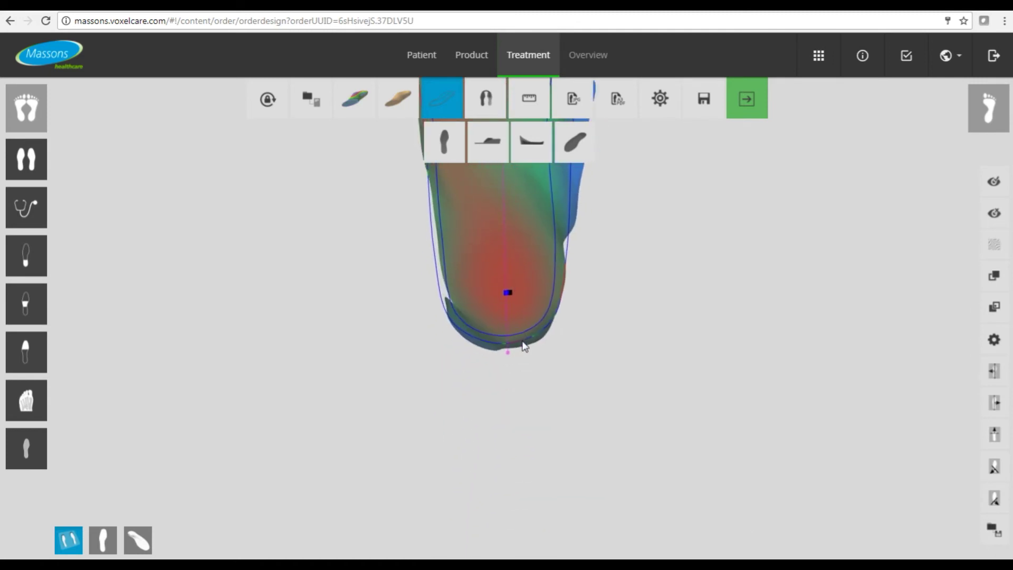
pyautogui.scroll(10, 525, 347)
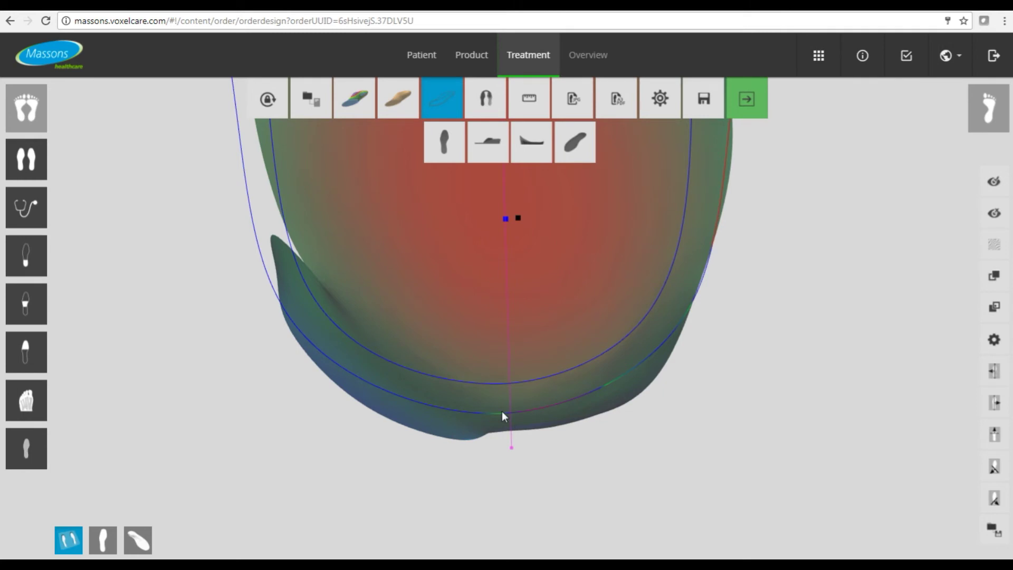
pyautogui.scroll(-10, 555, 338)
pyautogui.moveTo(560, 323); pyautogui.dragTo(553, 478, button='right')
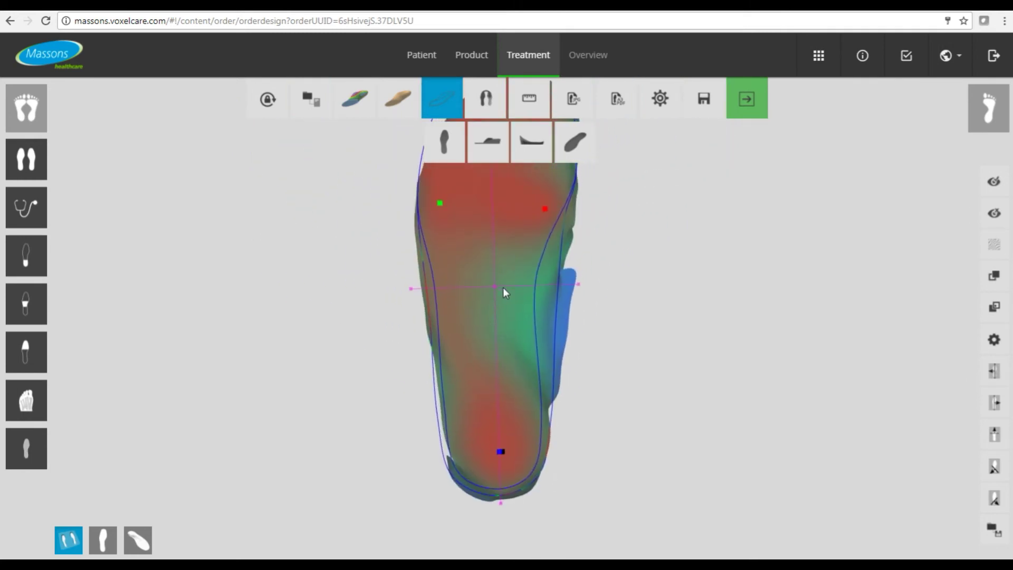
pyautogui.moveTo(503, 288); pyautogui.dragTo(500, 348, button='right')
pyautogui.click(444, 153)
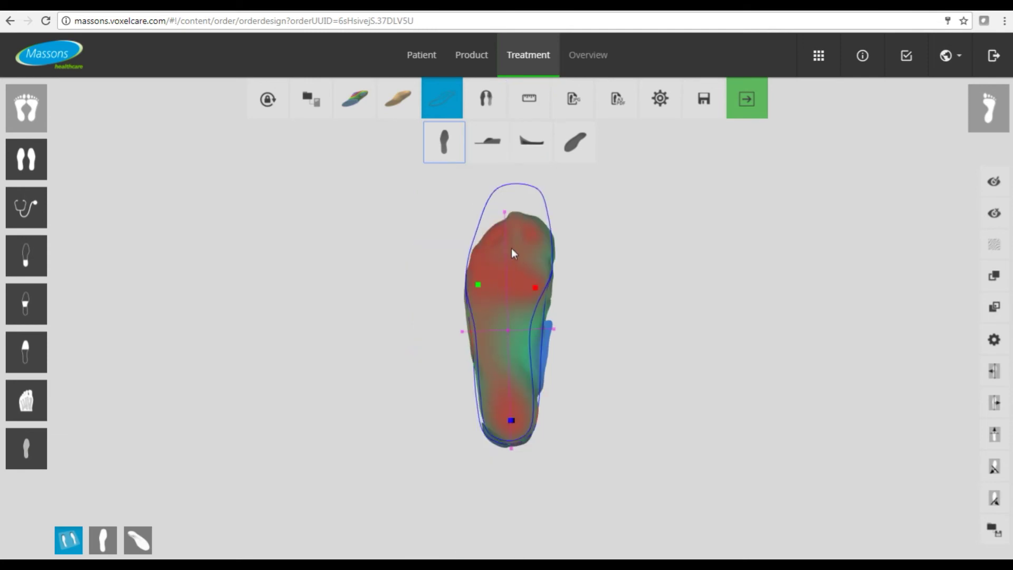
pyautogui.scroll(6, 543, 232)
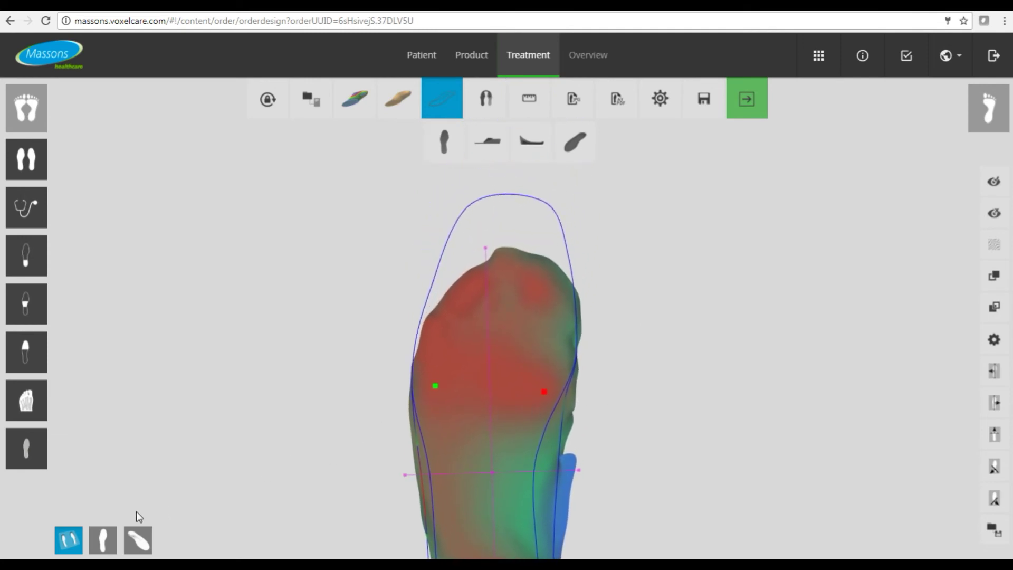
# Edit the left insole outline by moving its medial point beside the big toe outward, and check the whole shape
pyautogui.click(109, 541)
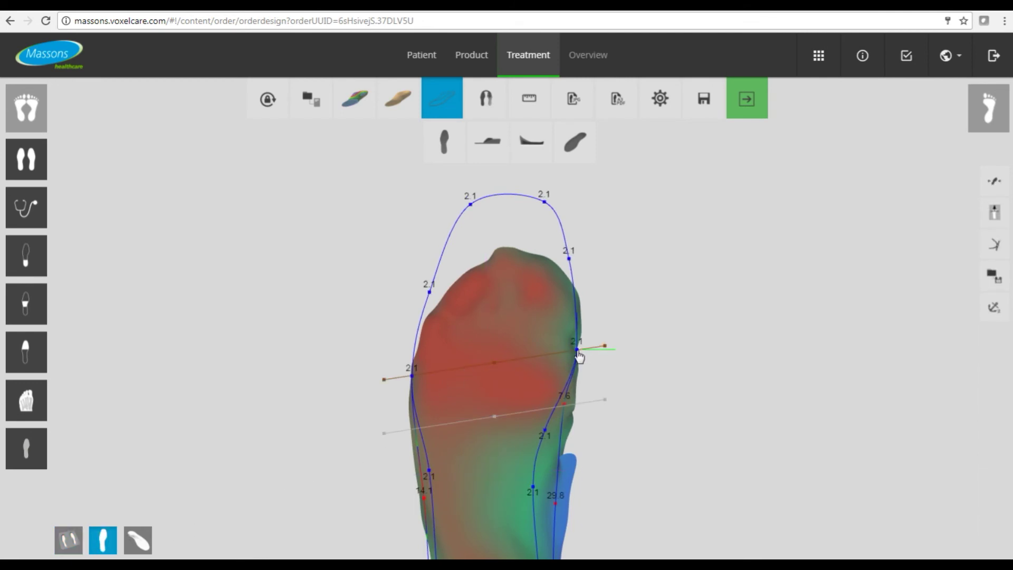
pyautogui.scroll(4, 583, 346)
pyautogui.moveTo(677, 408); pyautogui.dragTo(552, 388, button='right')
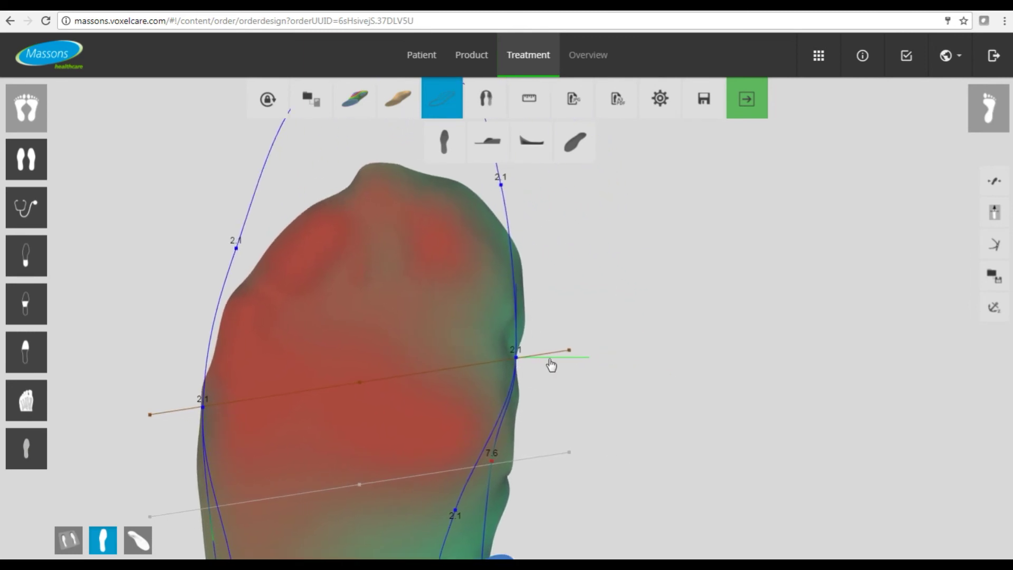
pyautogui.moveTo(551, 364)
pyautogui.mouseDown()
pyautogui.moveTo(565, 366)
pyautogui.moveTo(551, 366)
pyautogui.mouseUp()
pyautogui.moveTo(517, 193)
pyautogui.mouseDown()
pyautogui.moveTo(531, 194)
pyautogui.moveTo(524, 194)
pyautogui.mouseUp()
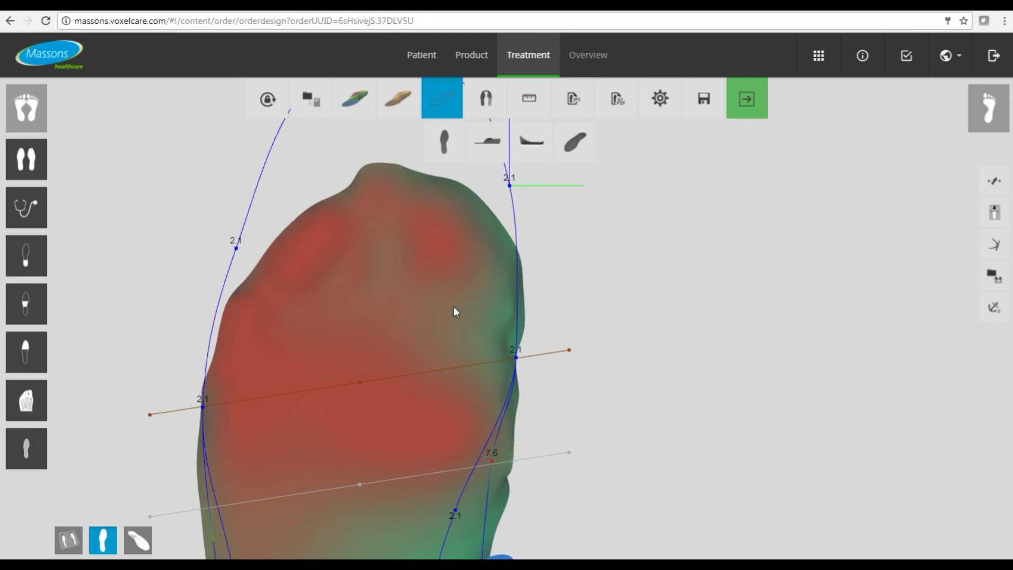
pyautogui.scroll(-5, 456, 316)
pyautogui.click(445, 141)
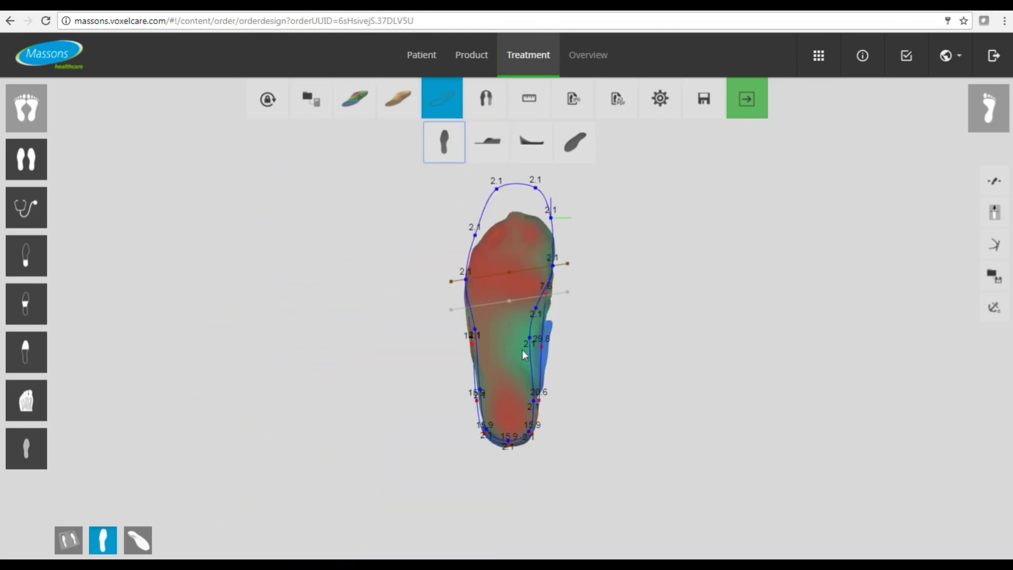
pyautogui.scroll(3, 545, 344)
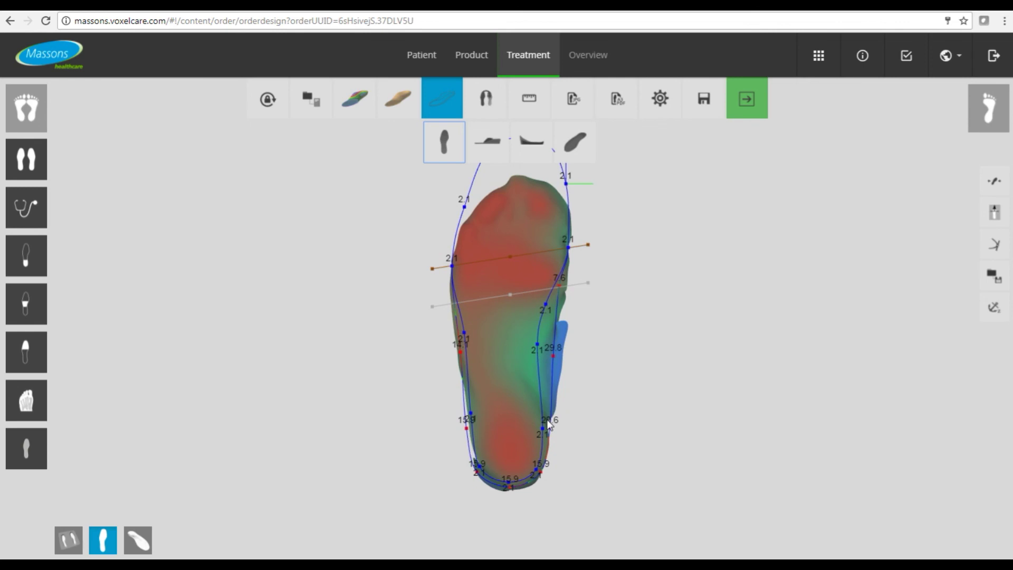
pyautogui.moveTo(429, 381)
pyautogui.mouseDown()
pyautogui.moveTo(471, 364)
pyautogui.moveTo(453, 405)
pyautogui.moveTo(454, 368)
pyautogui.moveTo(427, 391)
pyautogui.mouseUp()
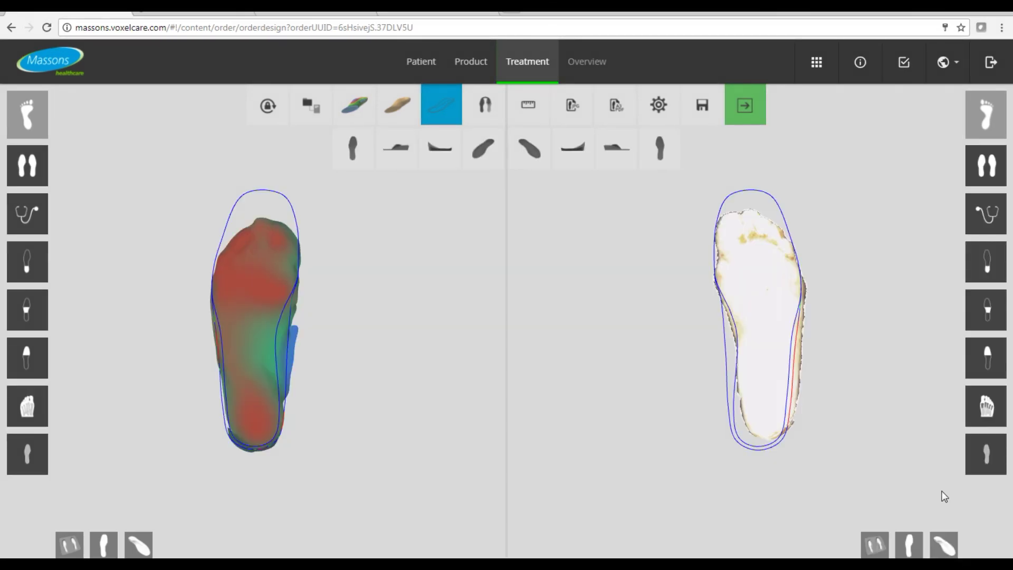
# Review the right insole's general settings and start aligning the right foot scan
pyautogui.click(993, 182)
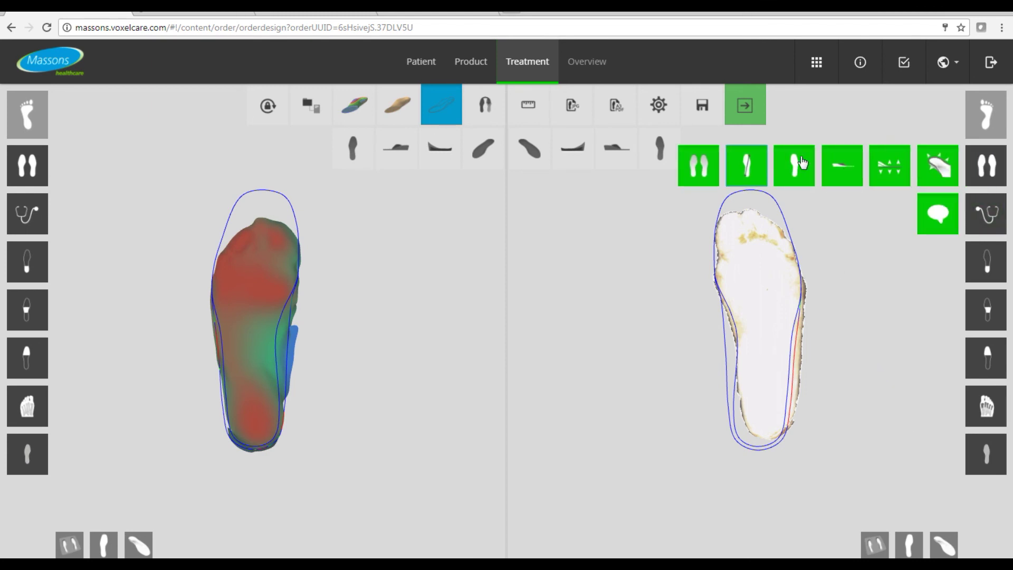
pyautogui.click(875, 544)
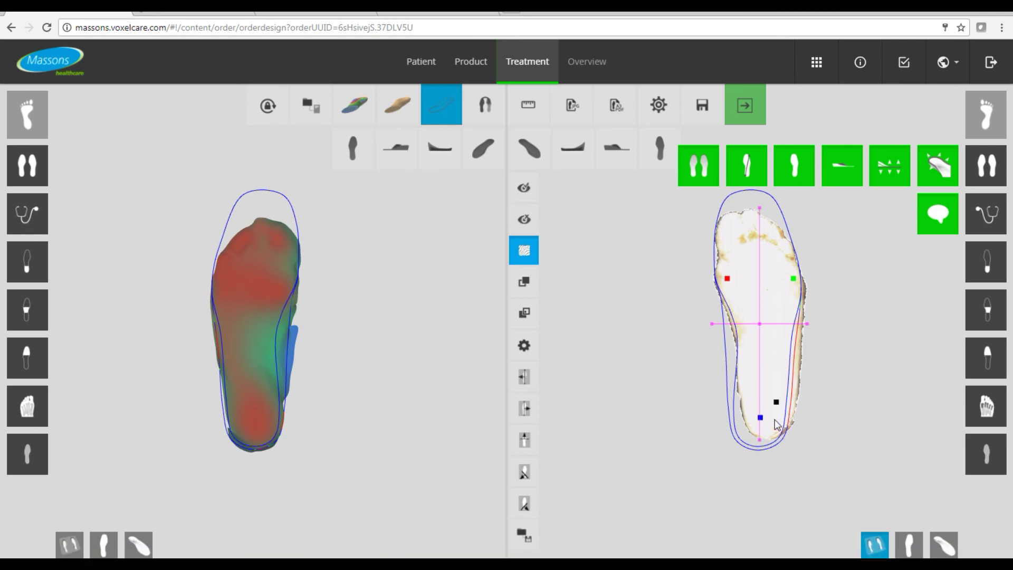